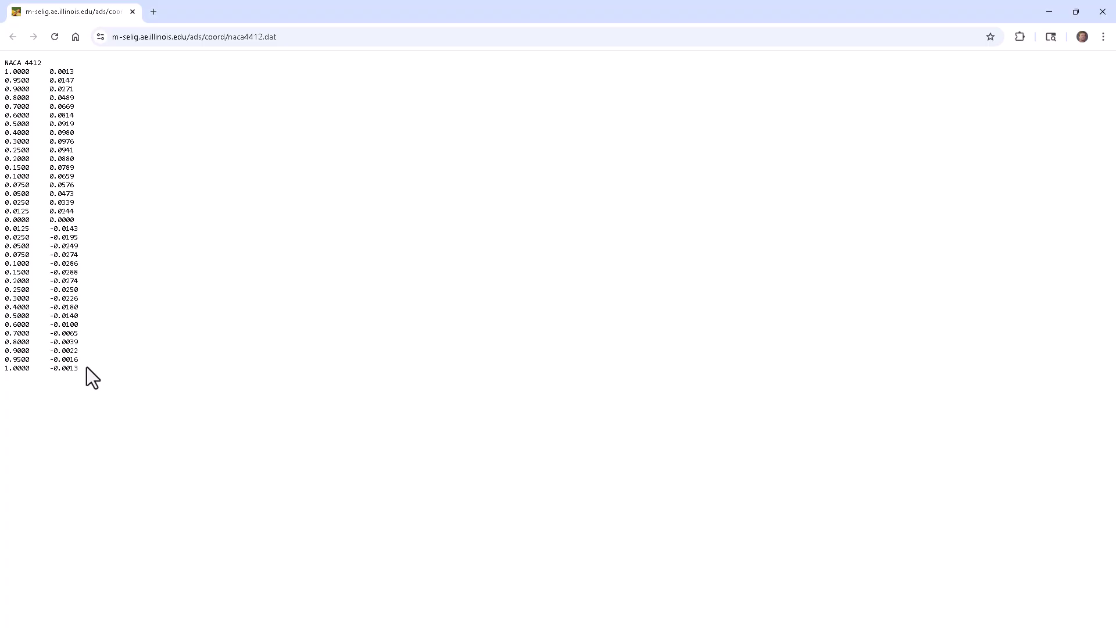
- Copy the NACA 4412 coordinate rows from the .dat page, leaving out the title line
left_click_drag(87, 368, 1, 77)
key("ctrl+c")
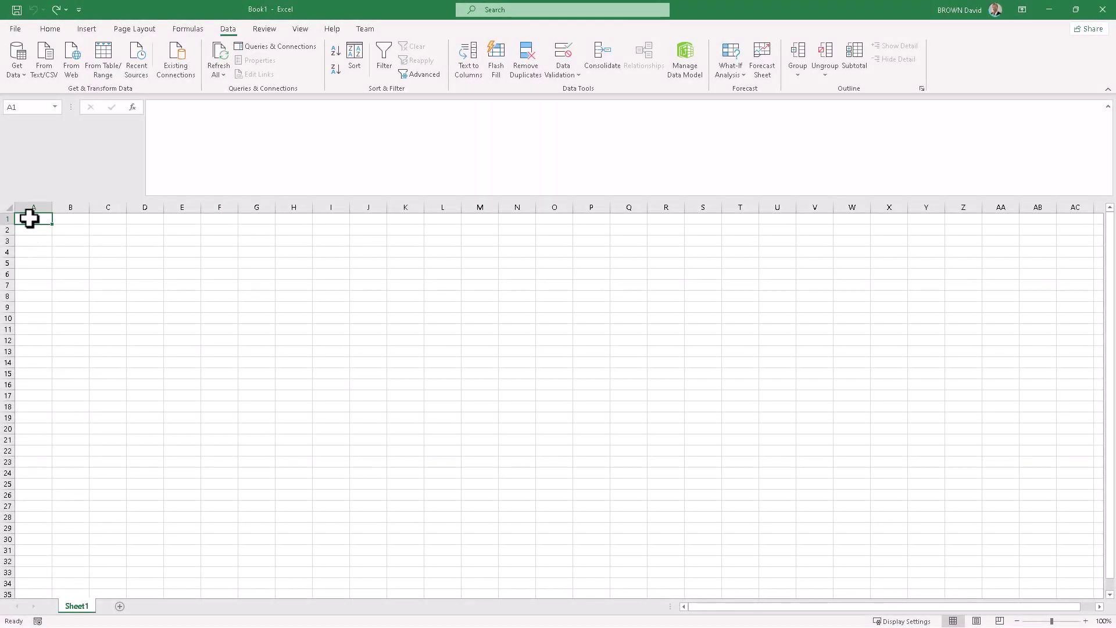
- Paste the coordinate pairs at cell A1 and widen column A so they show fully
key("ctrl+v")
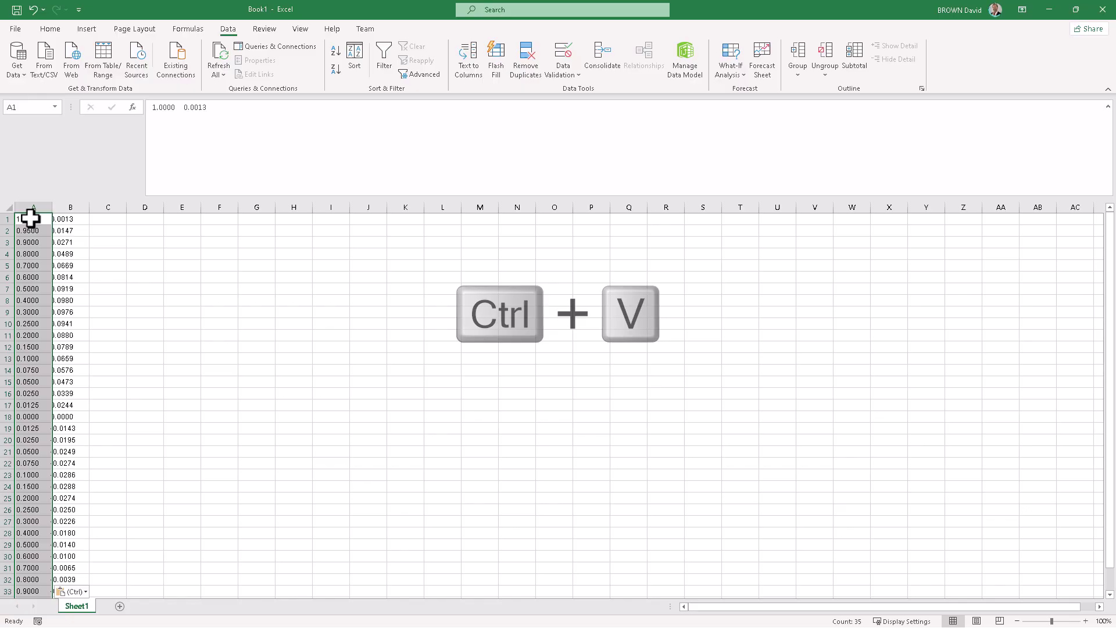
left_click_drag(54, 207, 103, 209)
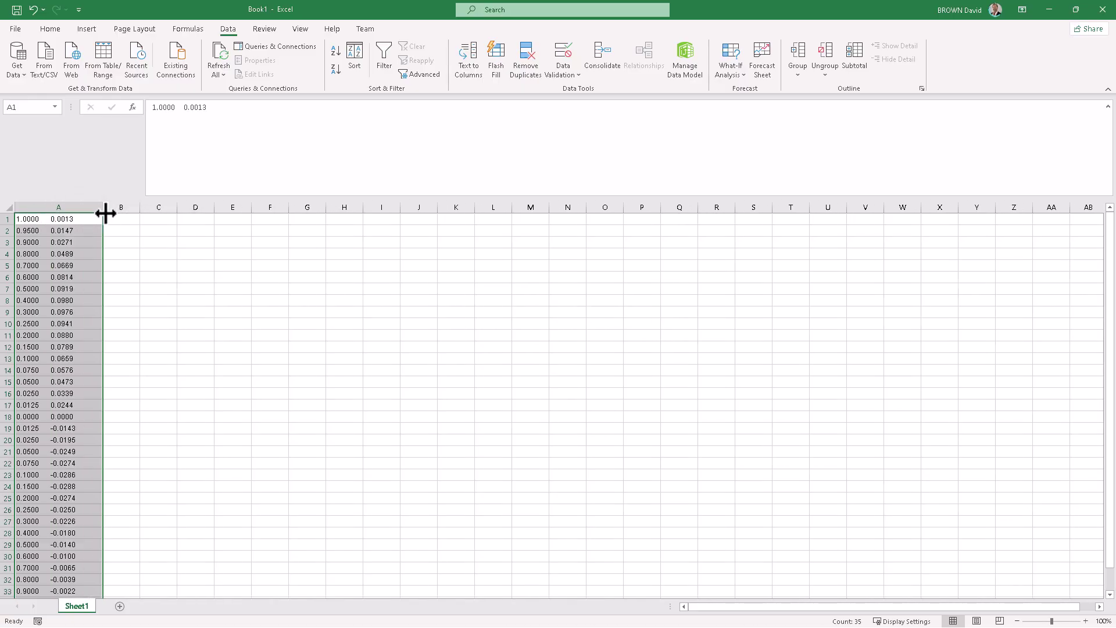
left_click(39, 219)
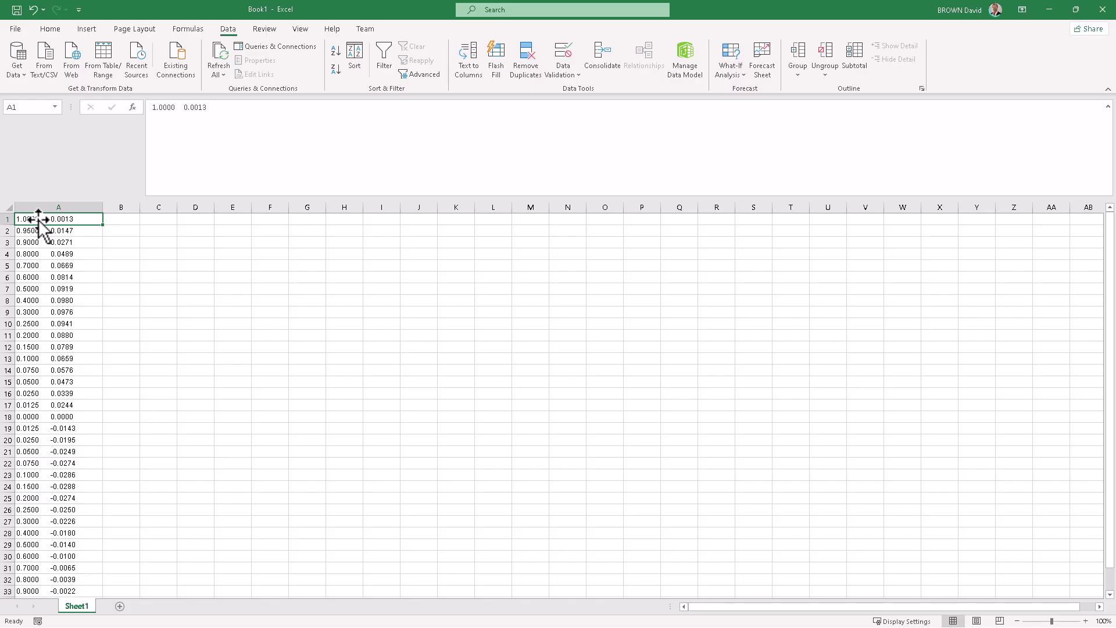
- Split column A with Text to Columns, delimited by spaces, treating consecutive delimiters as one
left_click(44, 205)
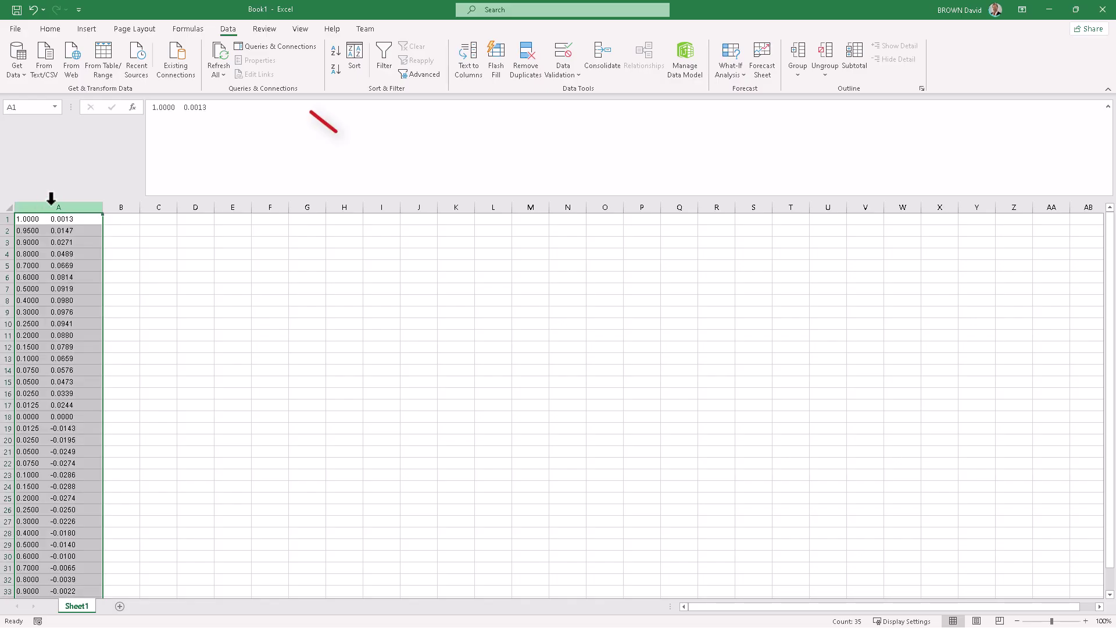
left_click(471, 60)
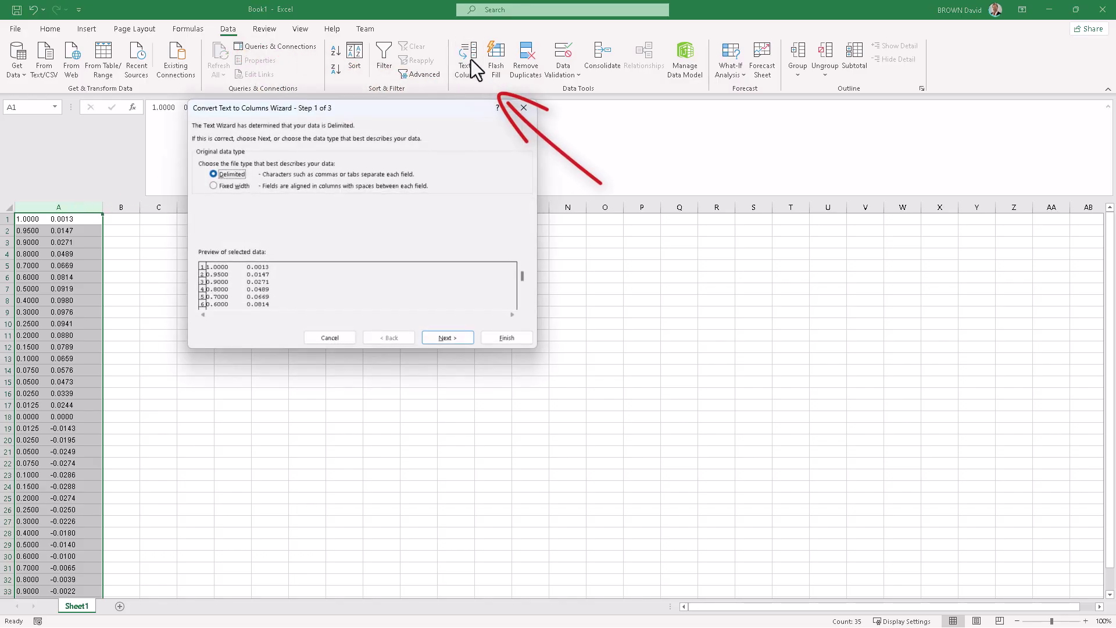
left_click(434, 337)
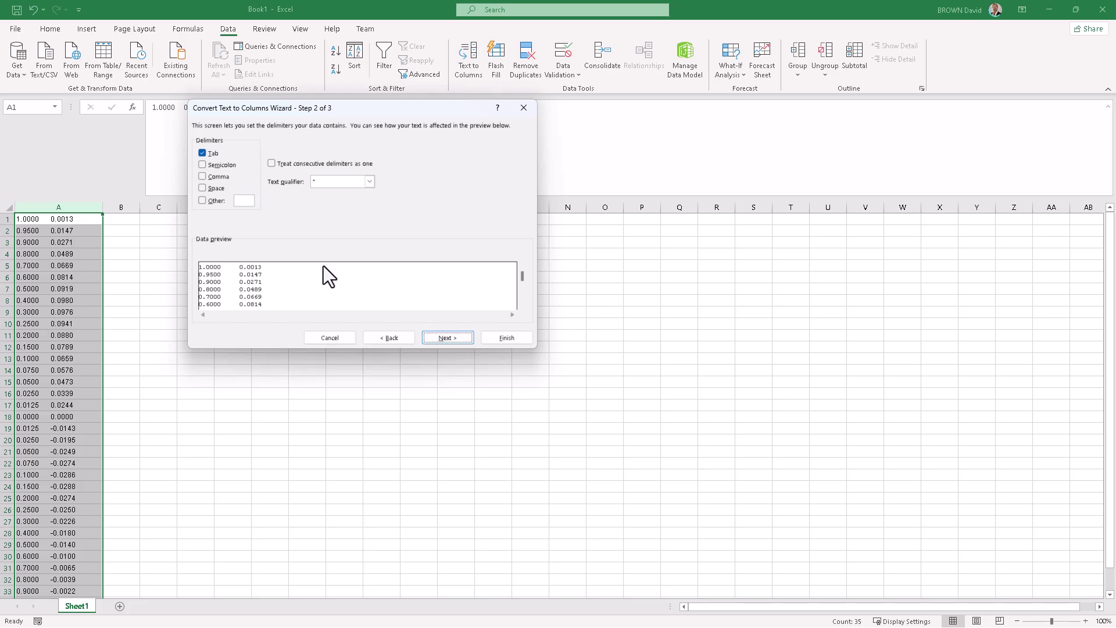
left_click(203, 188)
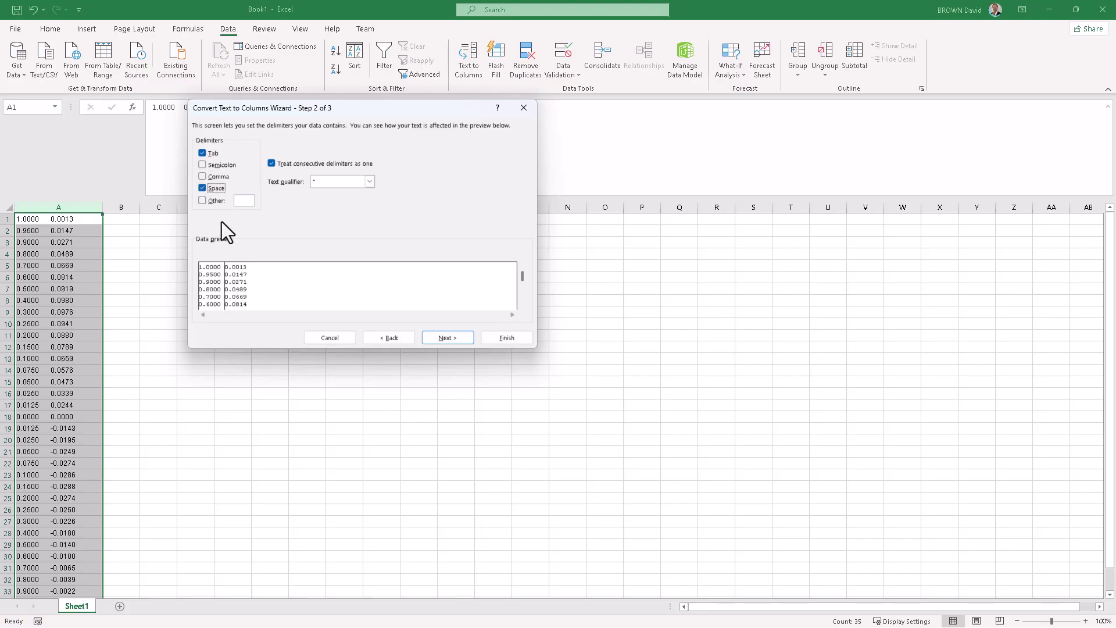
left_click(443, 338)
left_click(506, 337)
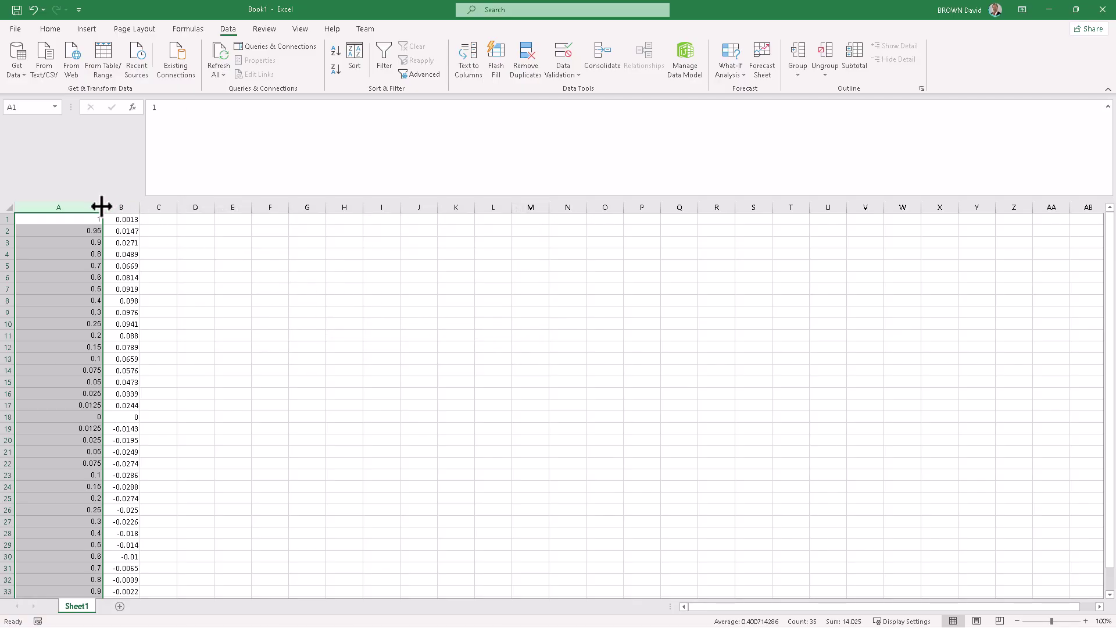
- Narrow column A and enter 0 in cell C1 as the z value
left_click_drag(103, 207, 48, 207)
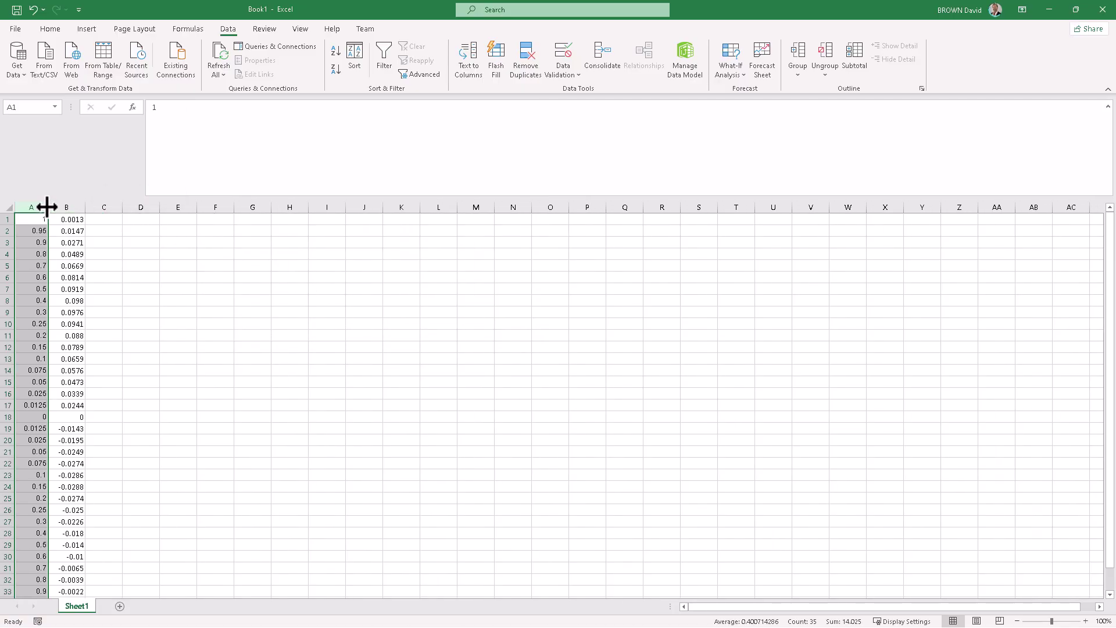
left_click(116, 216)
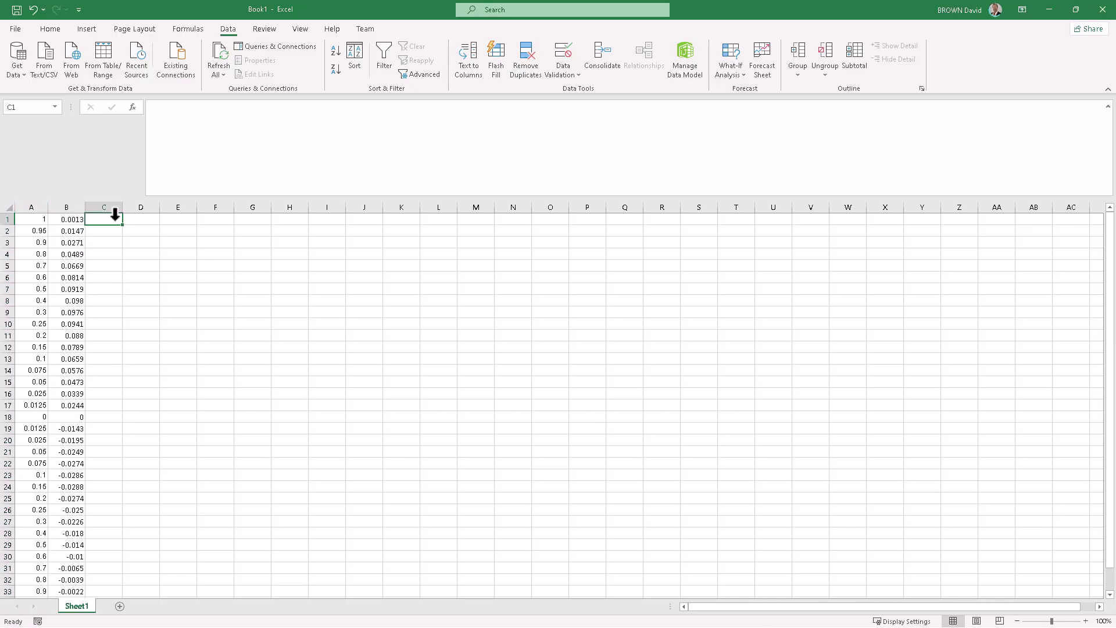
type("0")
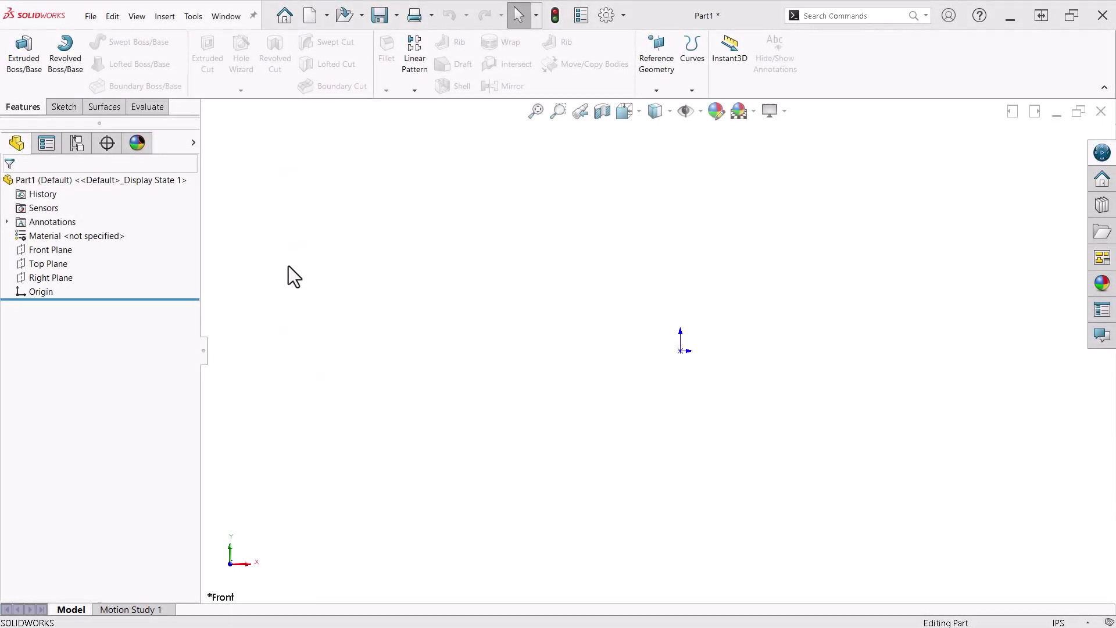
- Create a Curve Through XYZ Points by importing the NACA 4412.txt text file
left_click(693, 92)
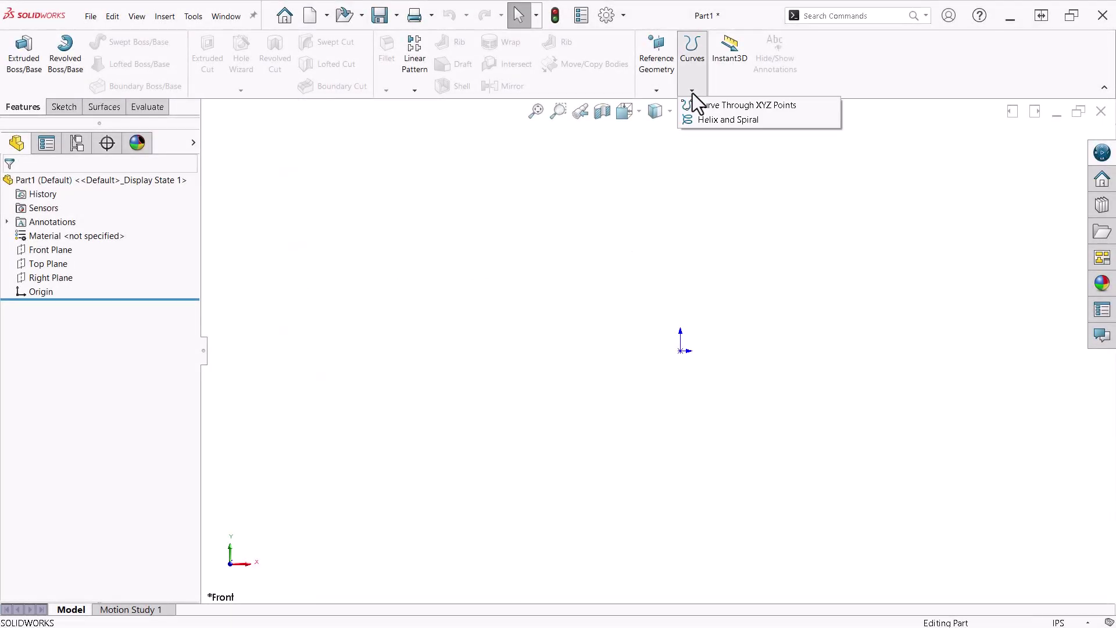
left_click(717, 106)
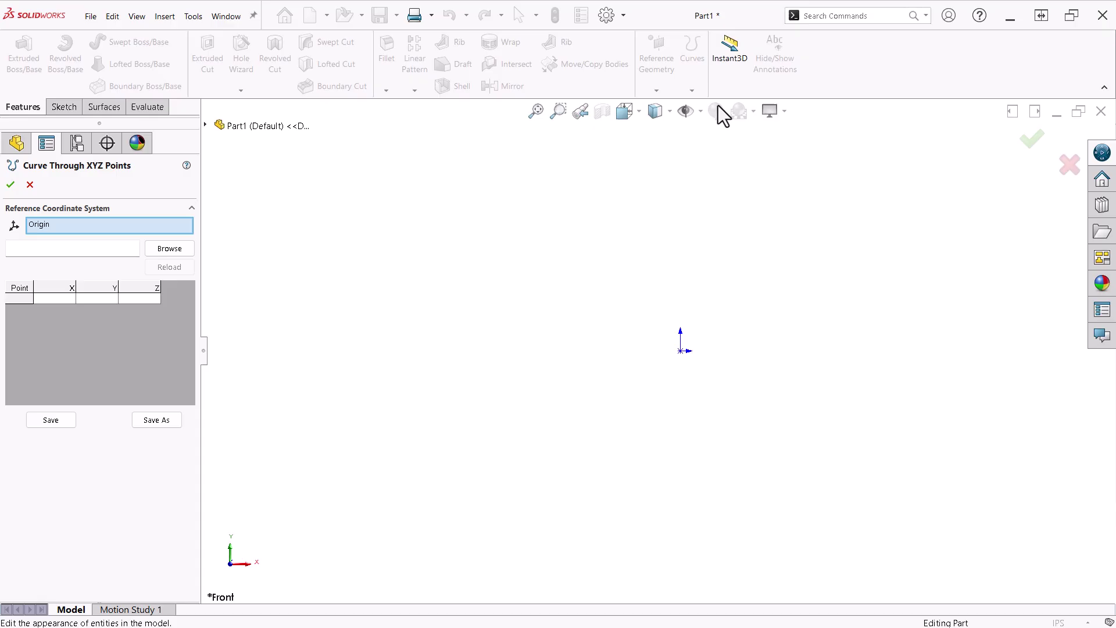
left_click(183, 249)
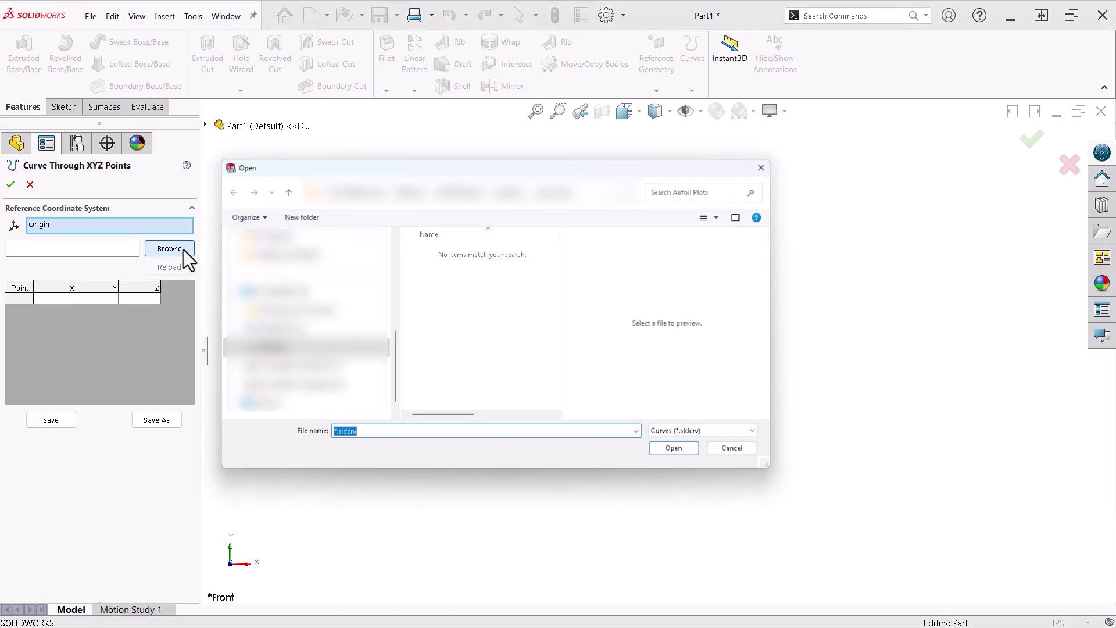
left_click(711, 434)
left_click(680, 452)
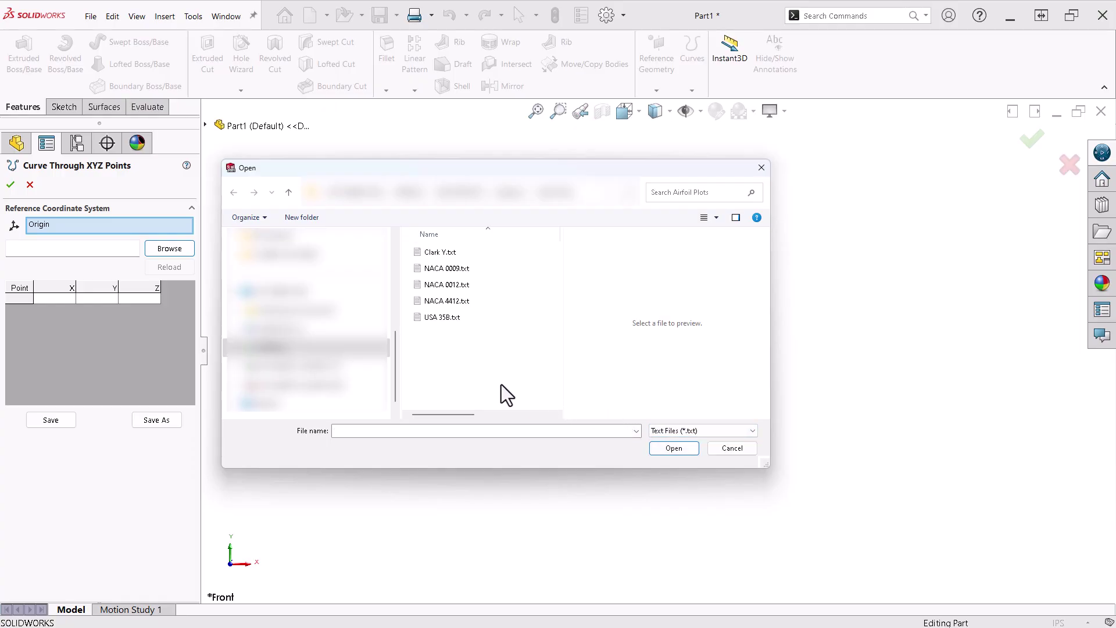
left_click(452, 301)
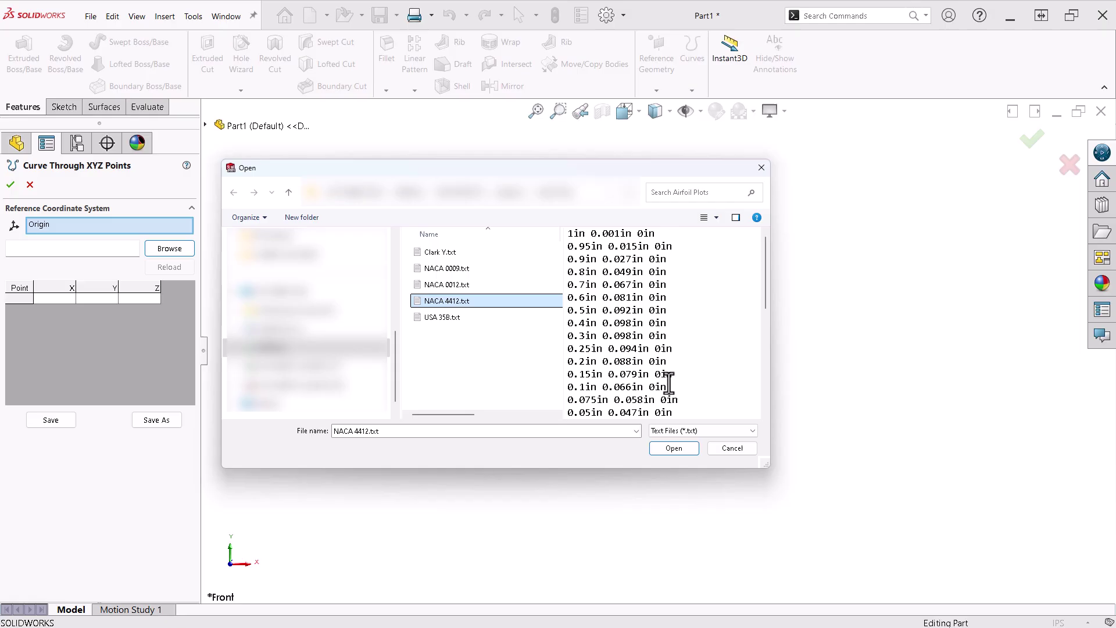
left_click(674, 448)
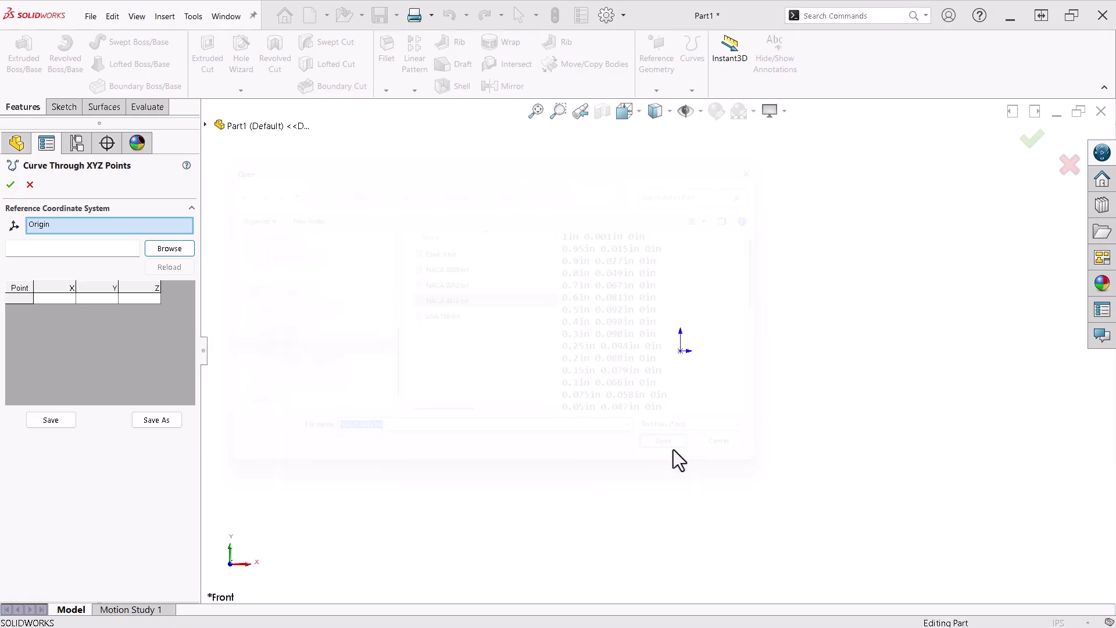
left_click(11, 185)
- Start a sketch on Front Plane and convert the airfoil curve into a sketch spline
scroll(703, 349, "down", 5)
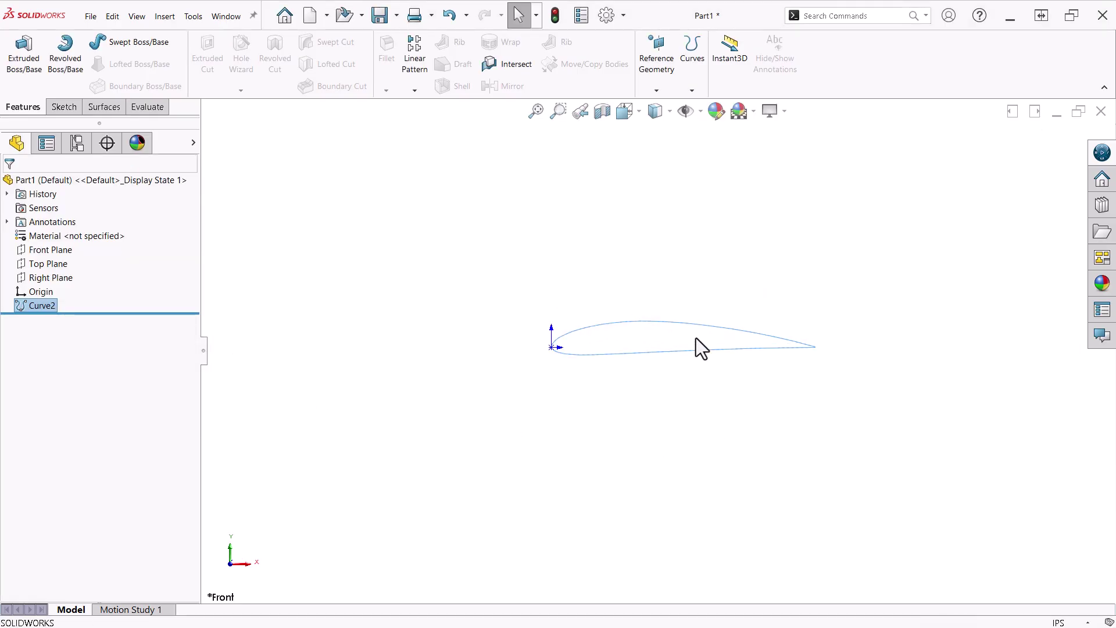
scroll(683, 341, "down", 3)
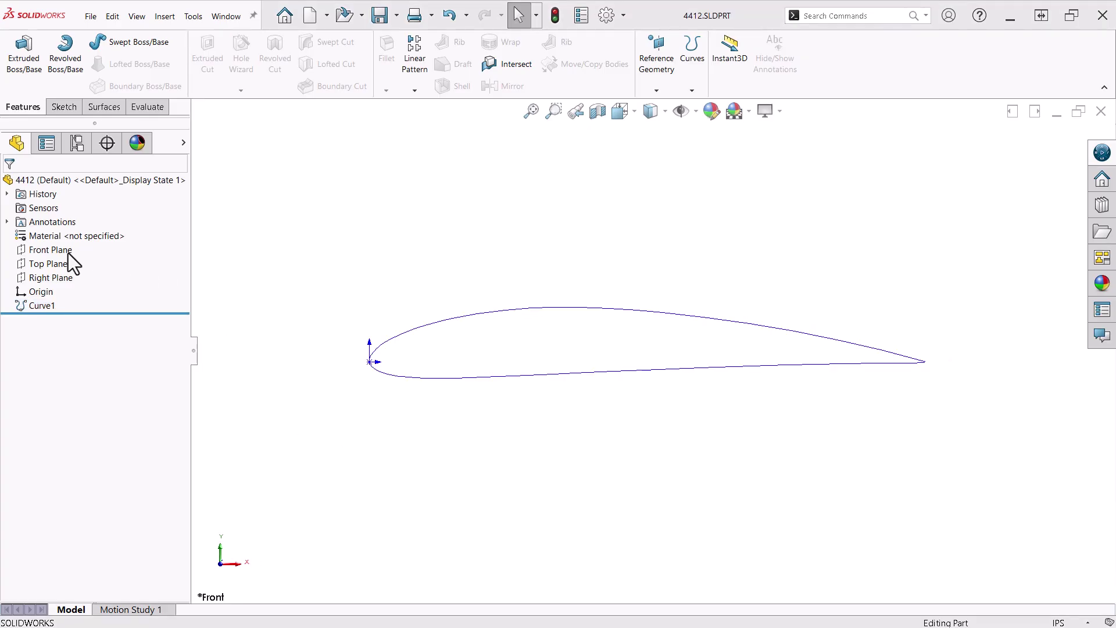
left_click(48, 250)
left_click(65, 230)
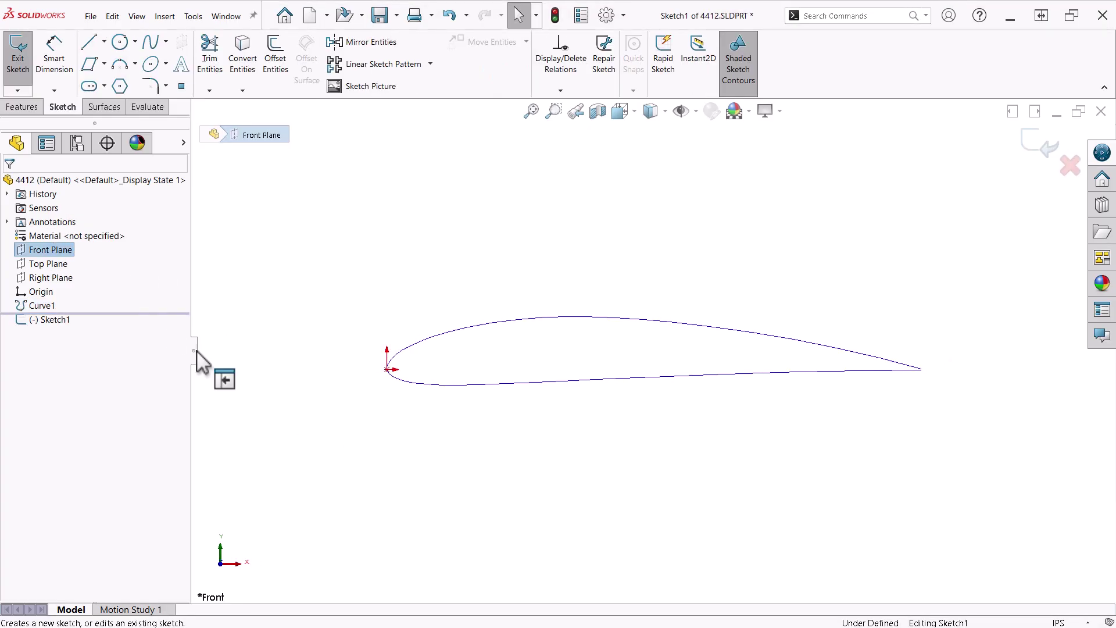
left_click(407, 350)
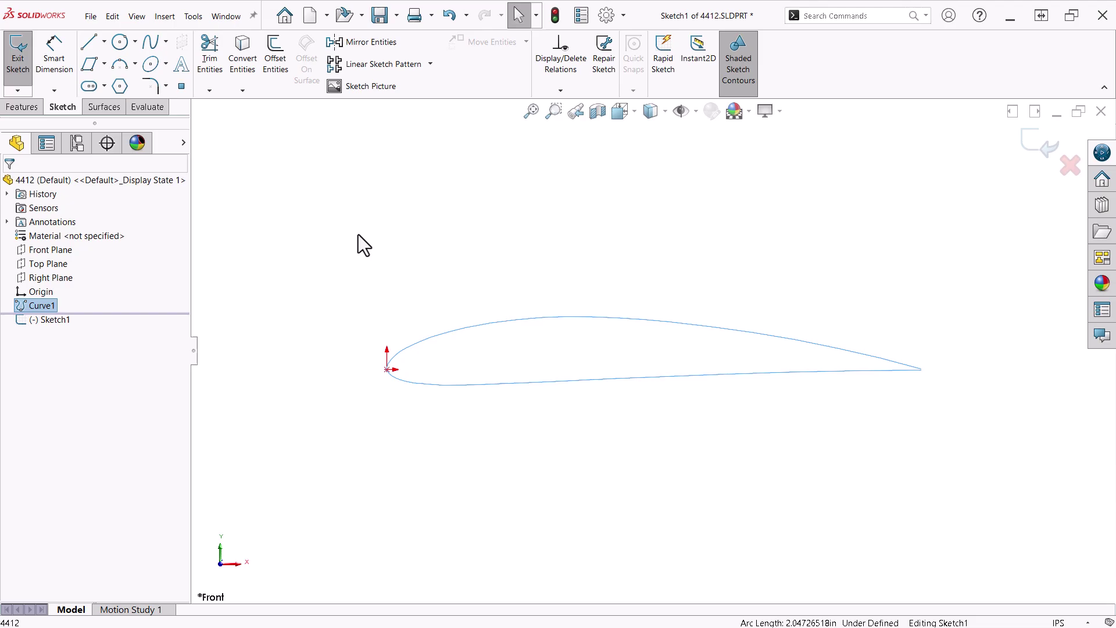
left_click(246, 59)
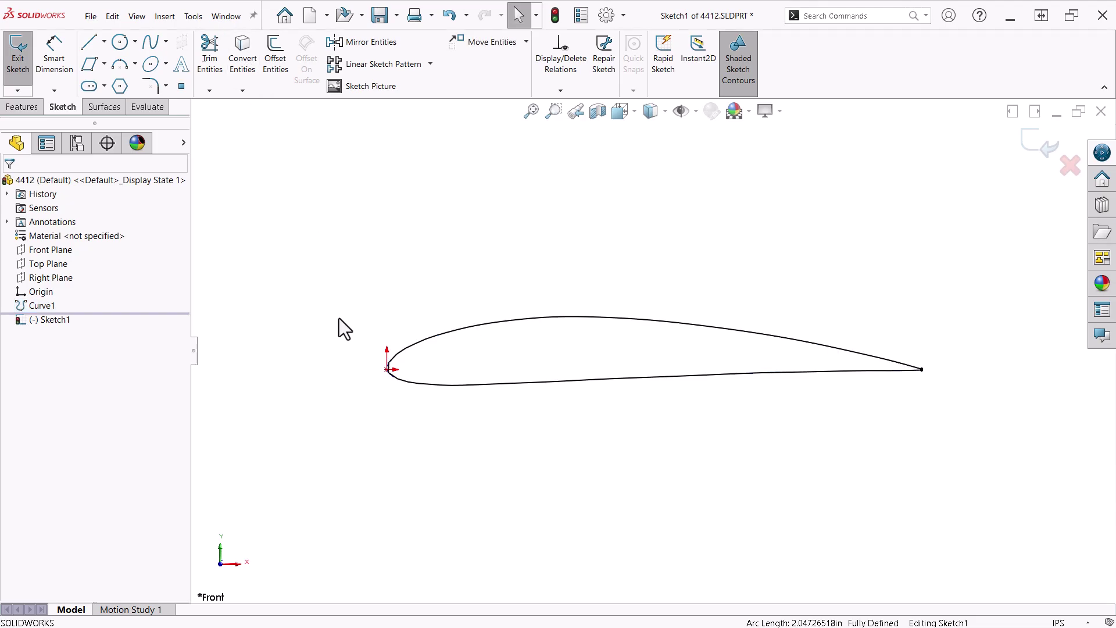
- Delete the spline's On Edge relation to the origin
left_click(392, 374)
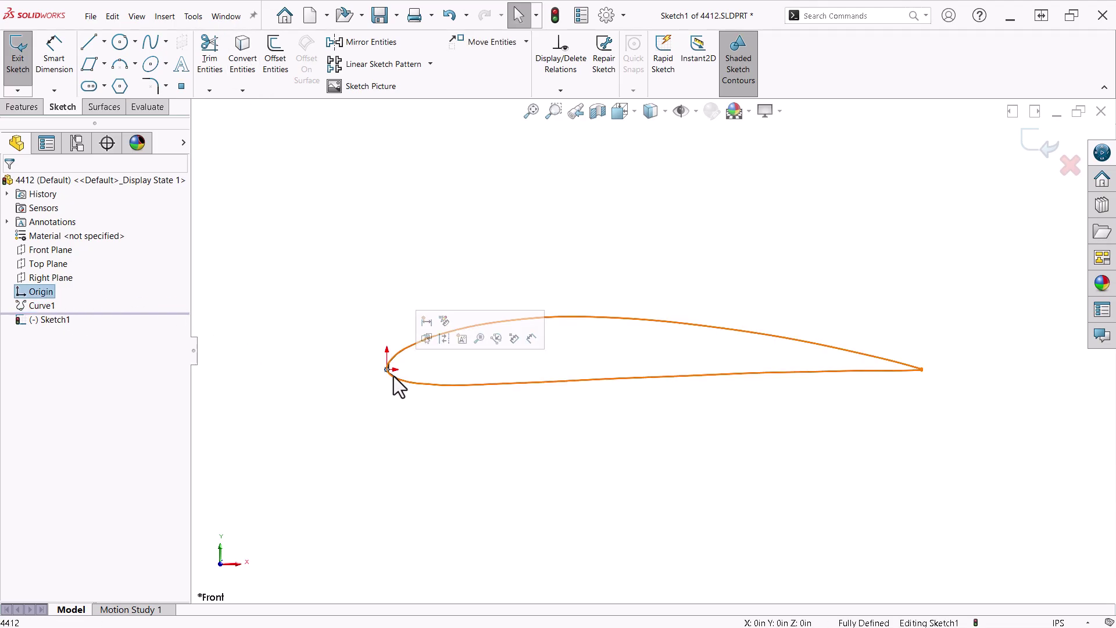
left_click(394, 378)
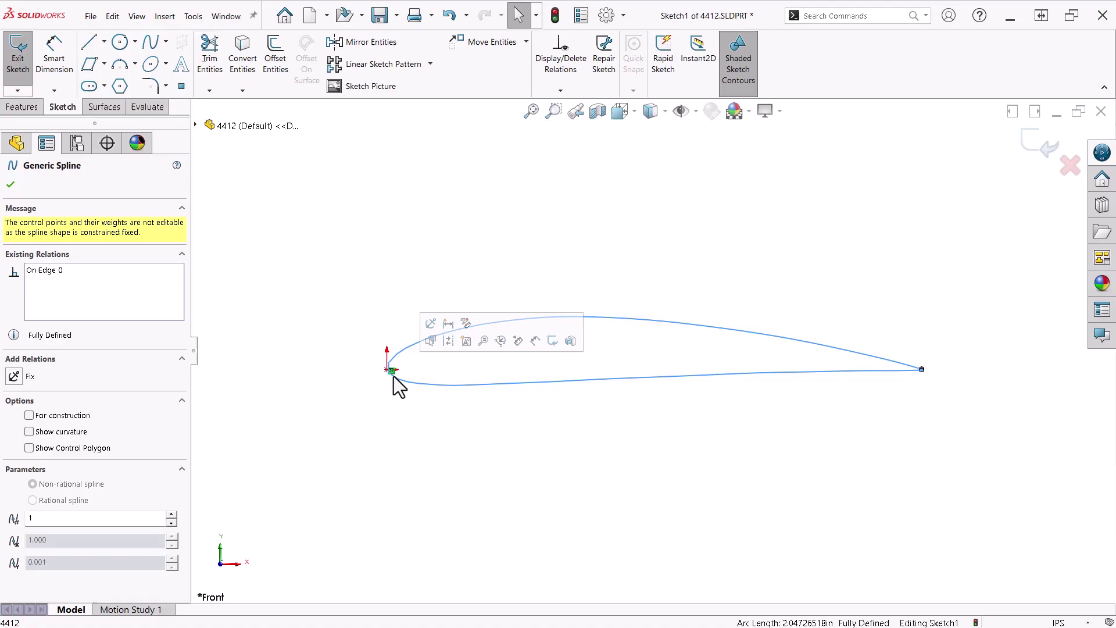
left_click(50, 271)
key("Delete")
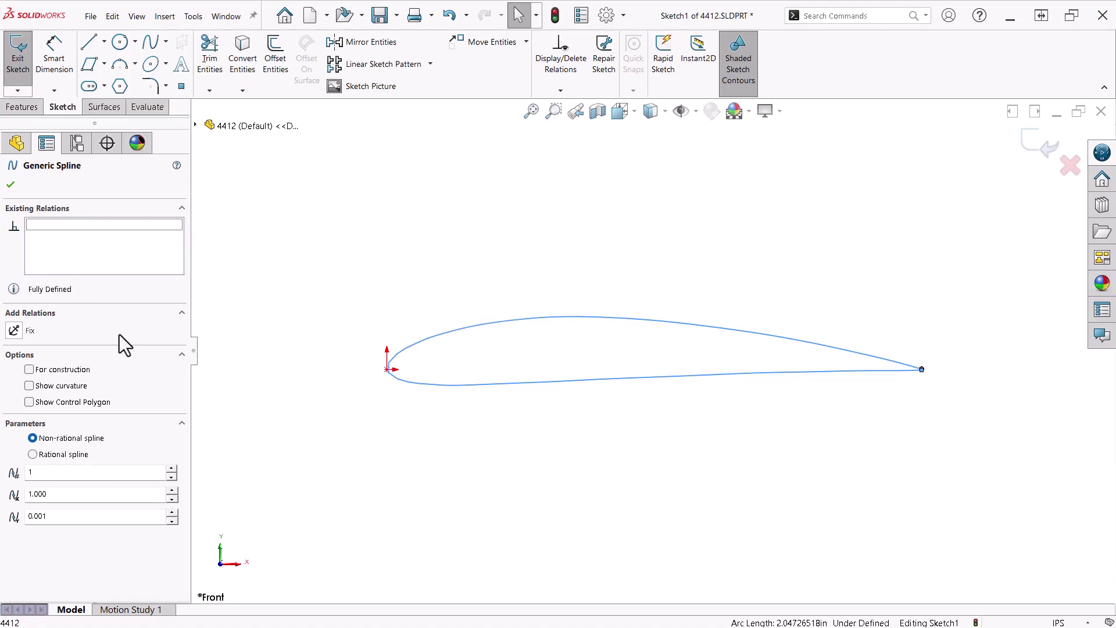
- Move the spline up and draw a trailing-to-leading-edge chord line plus a short nose line
left_click_drag(393, 377, 388, 277)
right_click_drag(780, 359, 838, 410)
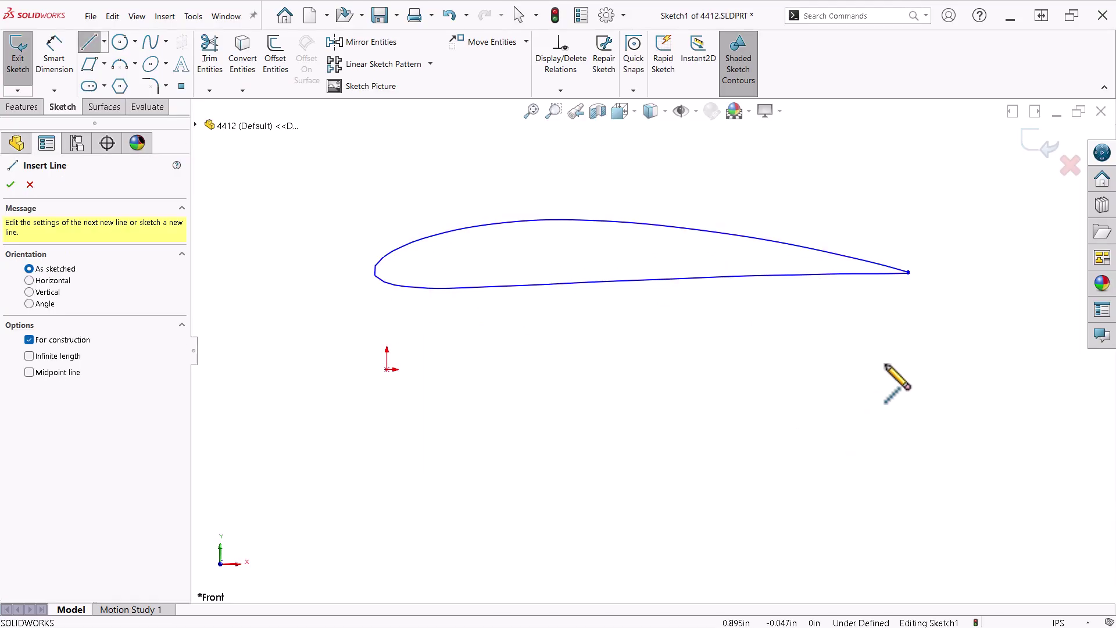
left_click(909, 271)
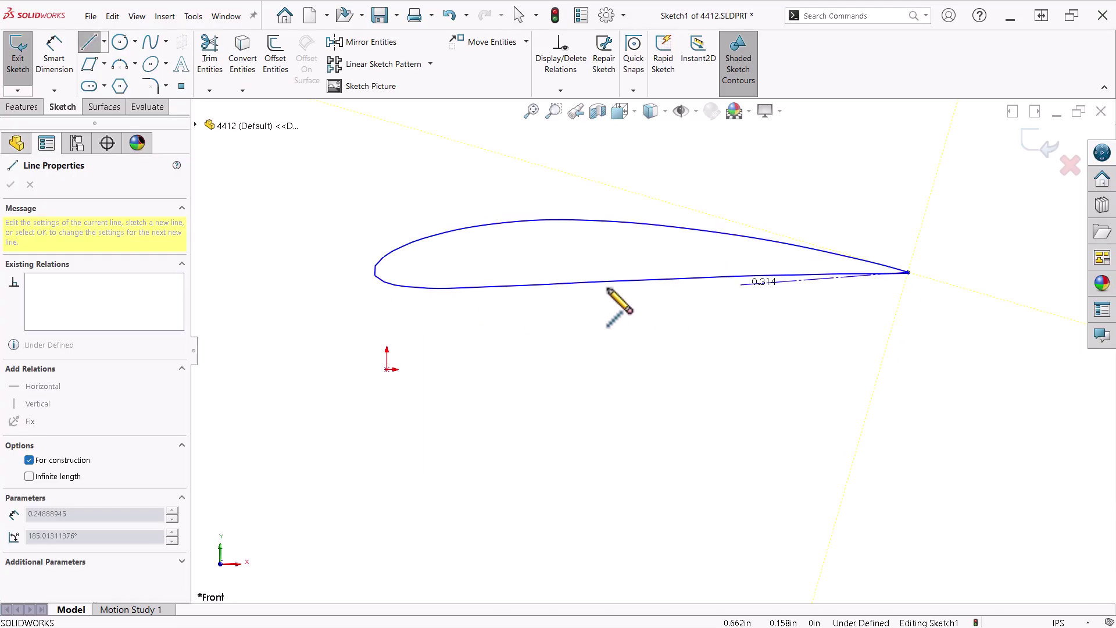
left_click(383, 282)
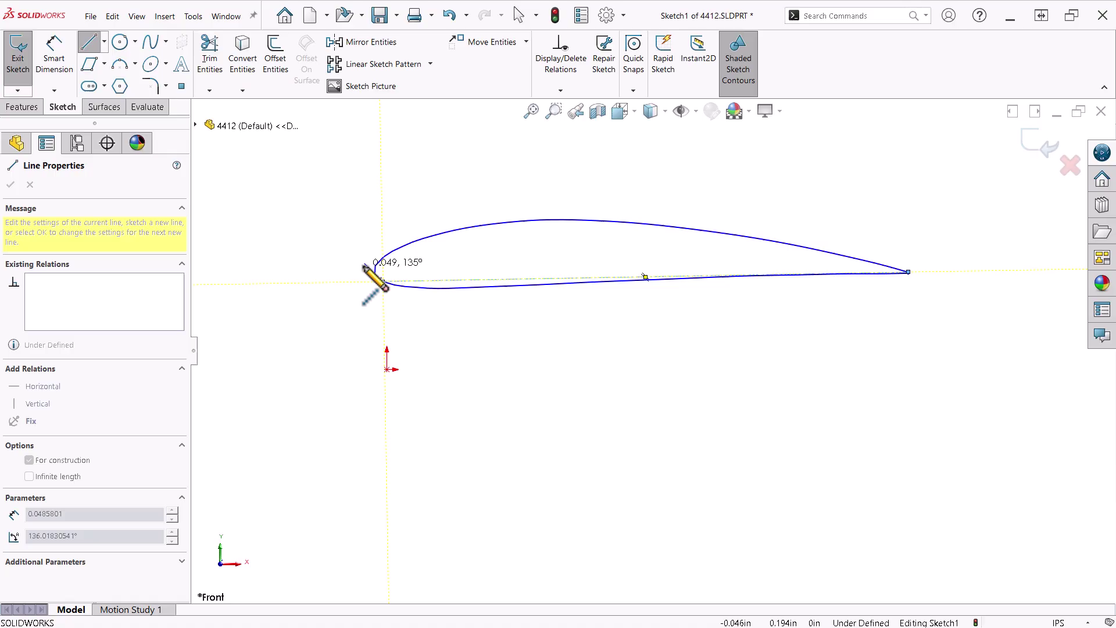
left_click(330, 259)
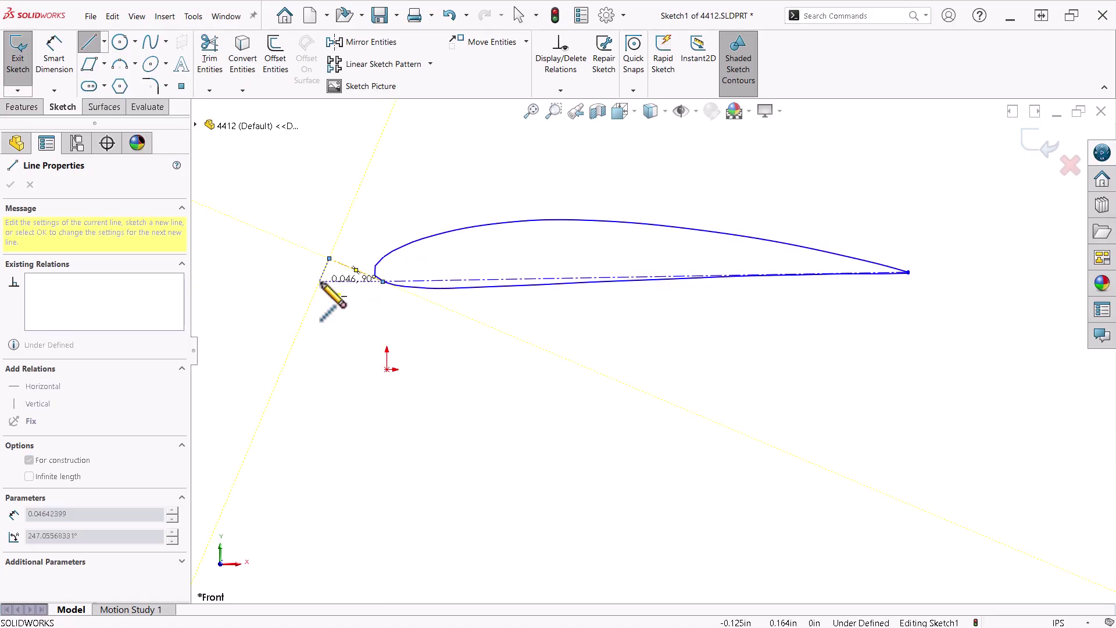
key("Escape")
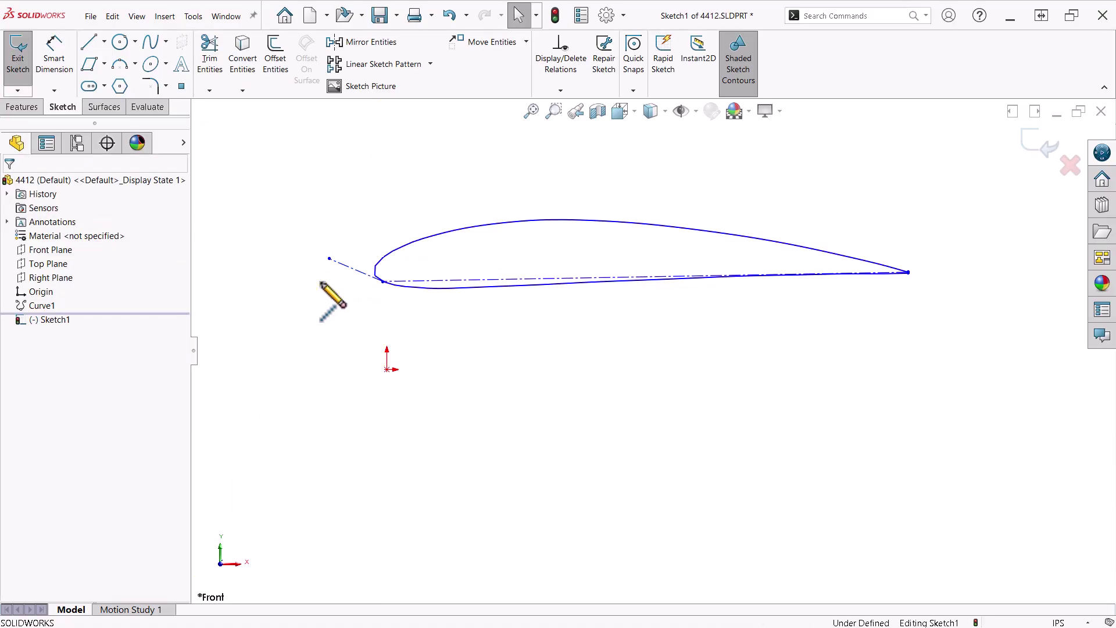
- Reposition the leading-edge point and make the nose line perpendicular to the chord
left_click(350, 269)
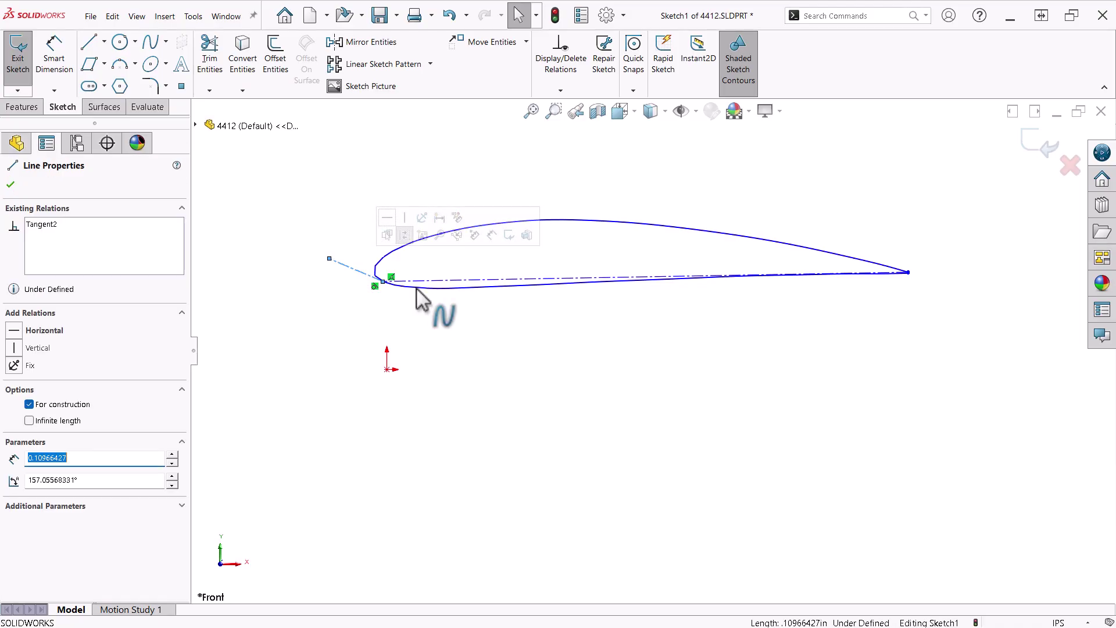
key("Escape")
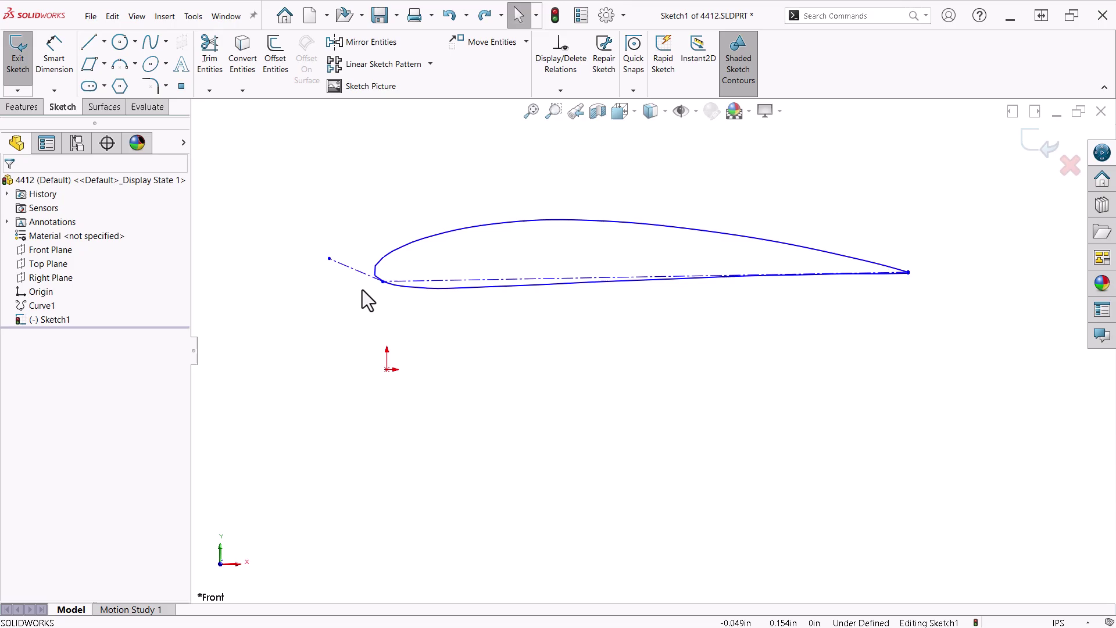
scroll(394, 294, "down", 3)
left_click_drag(409, 288, 390, 281)
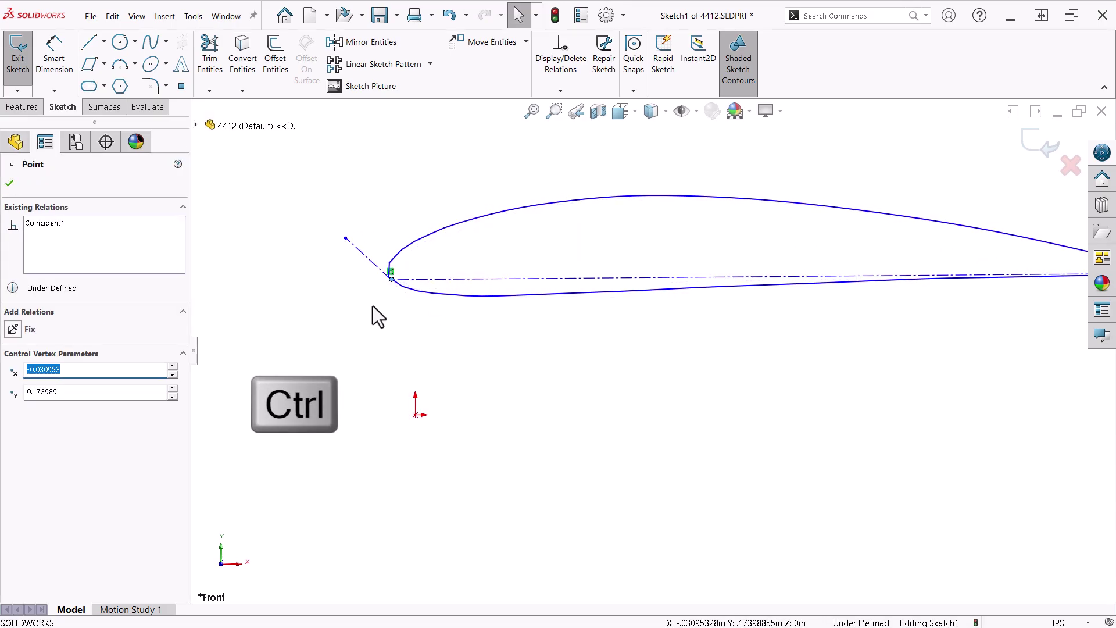
left_click(372, 306)
left_click(372, 268)
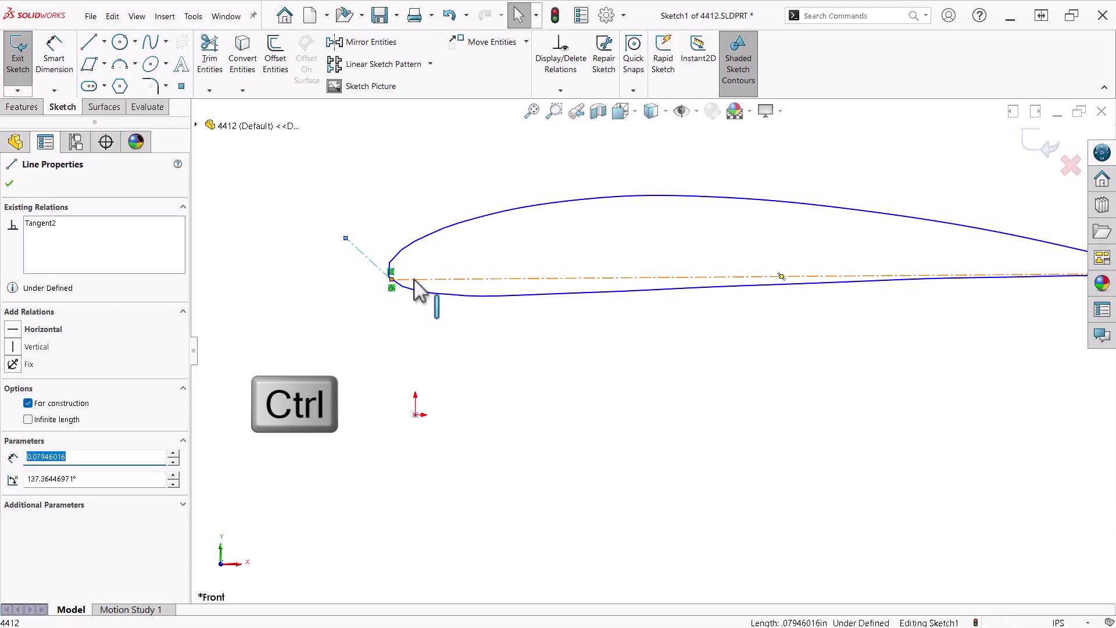
left_click(414, 279, "ctrl")
left_click(503, 227)
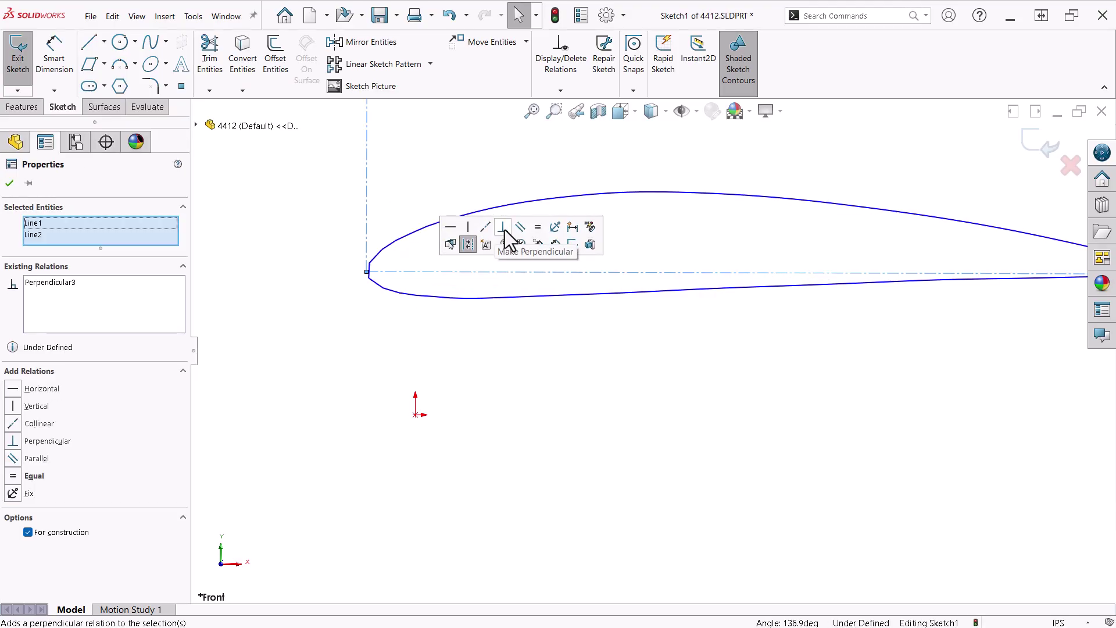
left_click(726, 399)
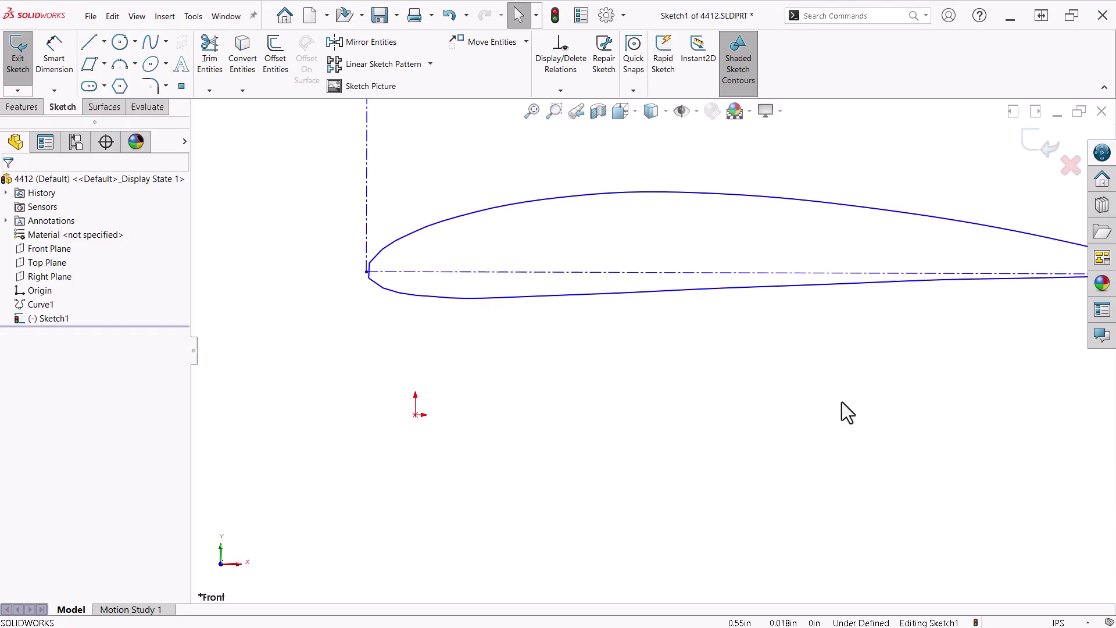
- Dimension the chord line to 6.000 in
key("f")
scroll(848, 400, "down", 2)
right_click_drag(743, 396, 606, 281)
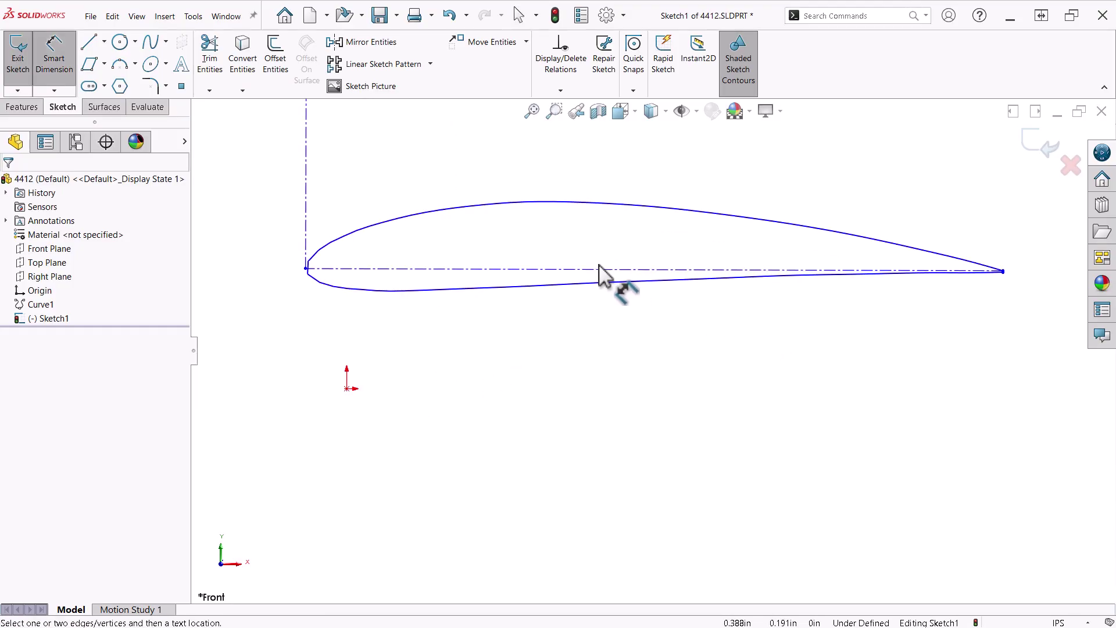
left_click(602, 269)
left_click(633, 357)
type("6")
key("Return")
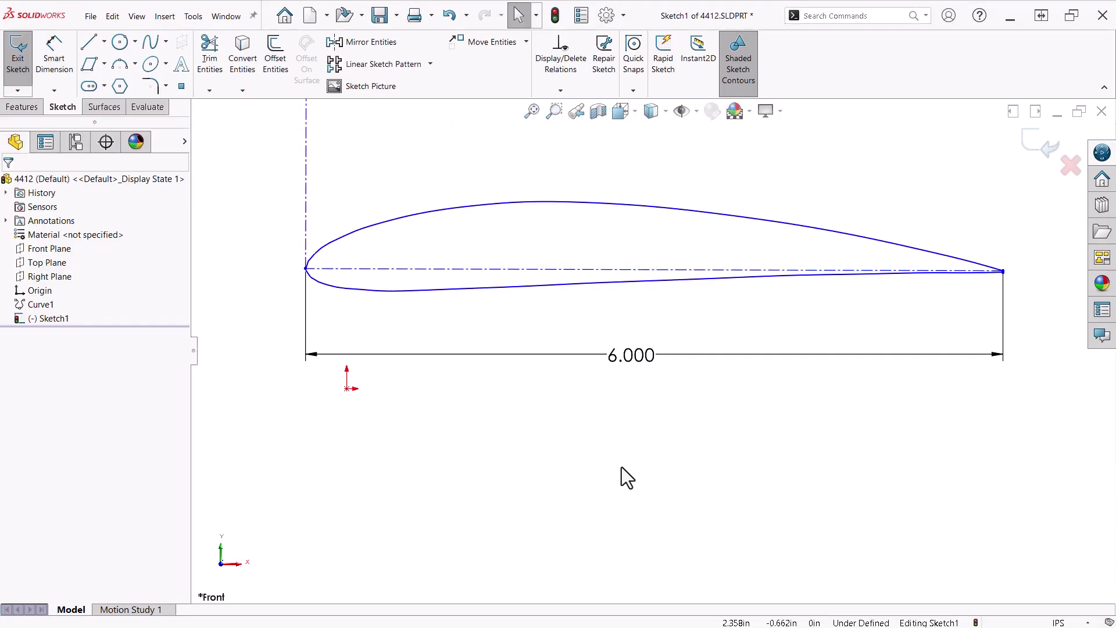
- Drag the leading edge onto the origin and make the chord line horizontal
mouse_move(306, 269)
left_mouse_down()
mouse_move(384, 356)
mouse_move(347, 389)
left_mouse_up()
left_click(618, 378)
scroll(582, 360, "up", 3)
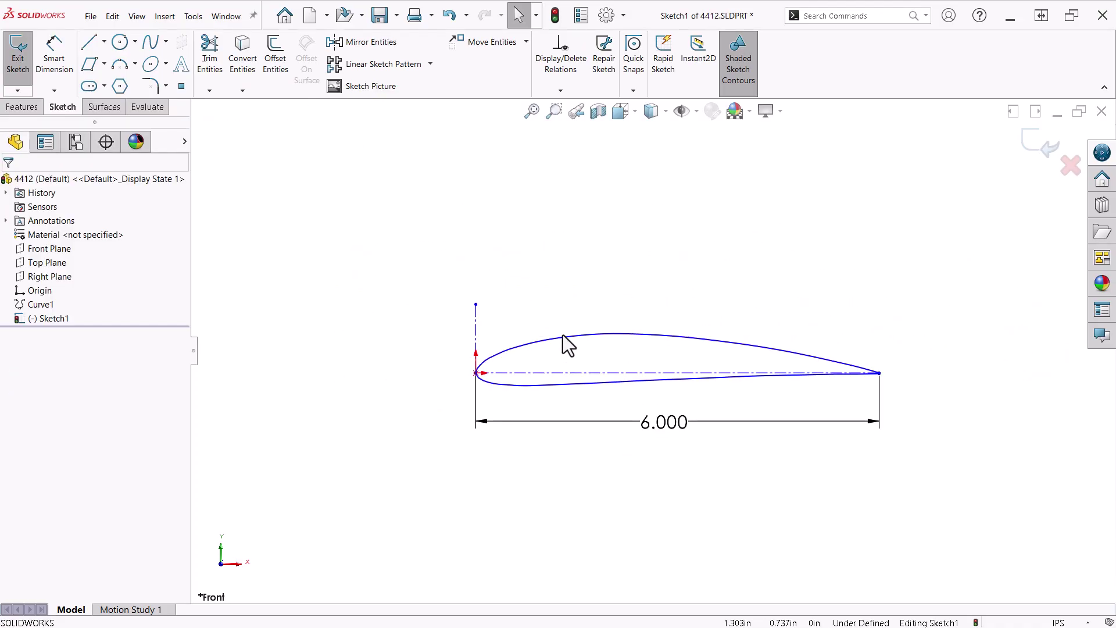
left_click(558, 375)
left_click(595, 323)
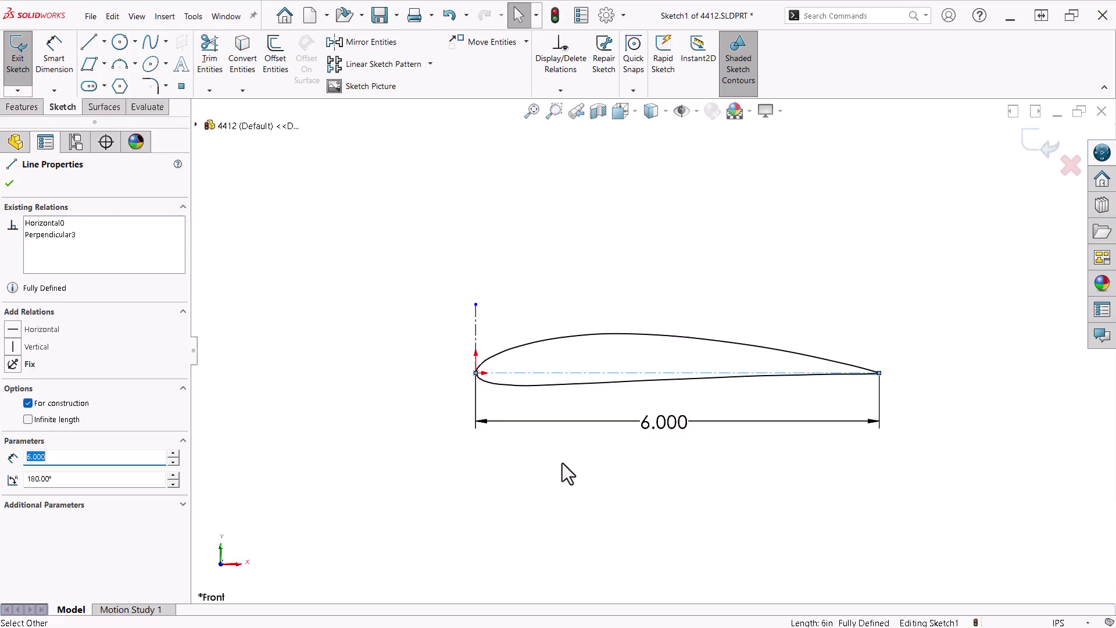
left_click(563, 462)
left_click(103, 107)
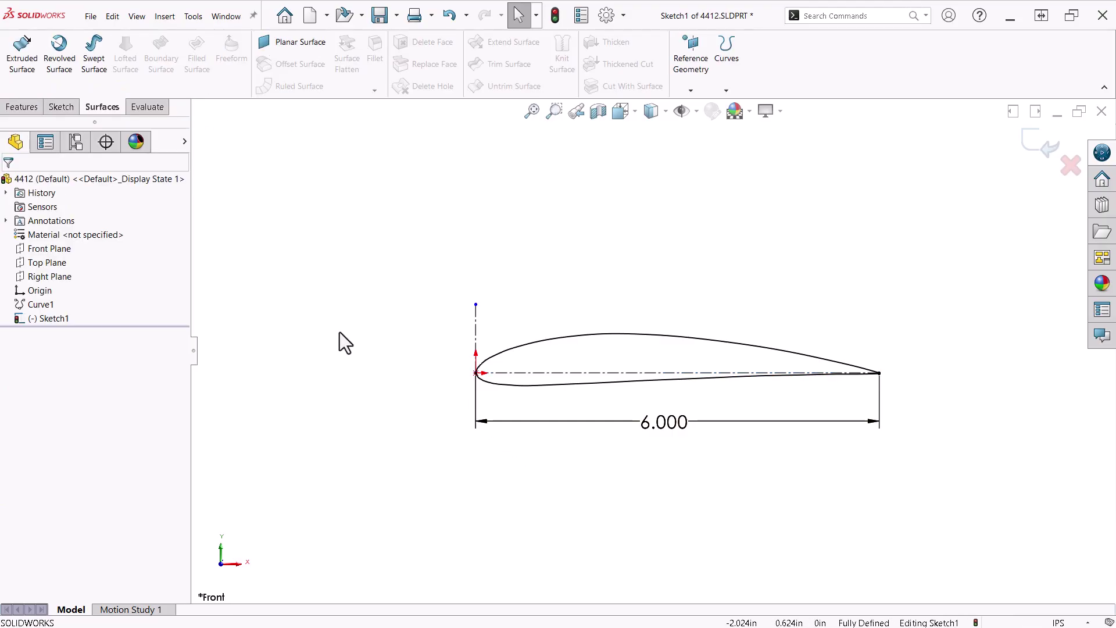
- Create an Extruded Surface from the airfoil sketch with a Direction 1 depth of 6 in
left_click(22, 55)
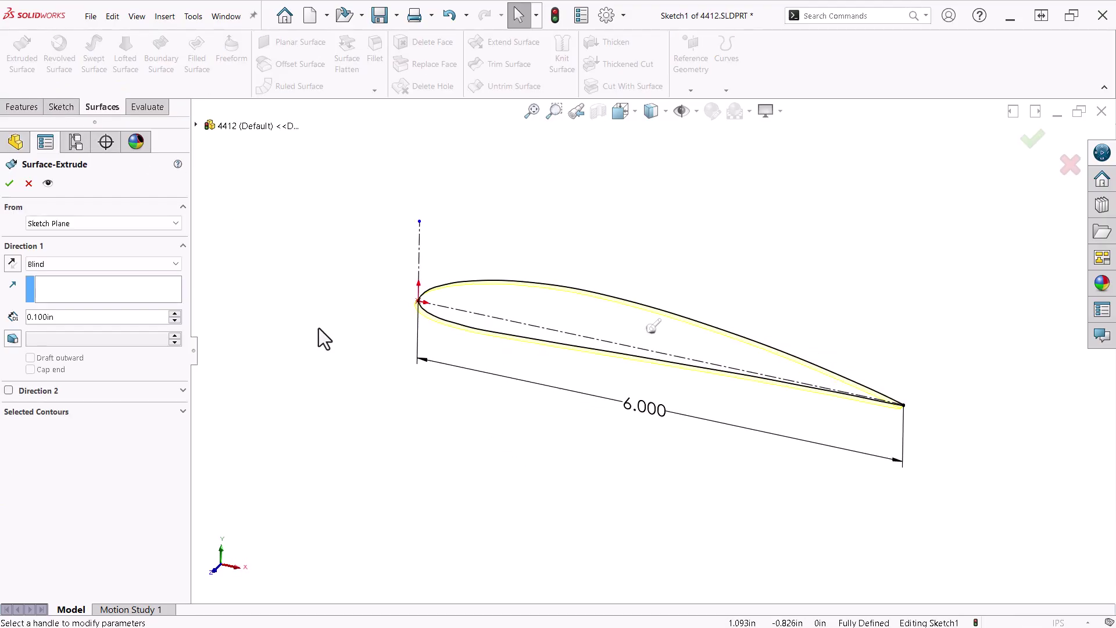
double_click(124, 317)
type("6")
key("Return")
left_click(9, 183)
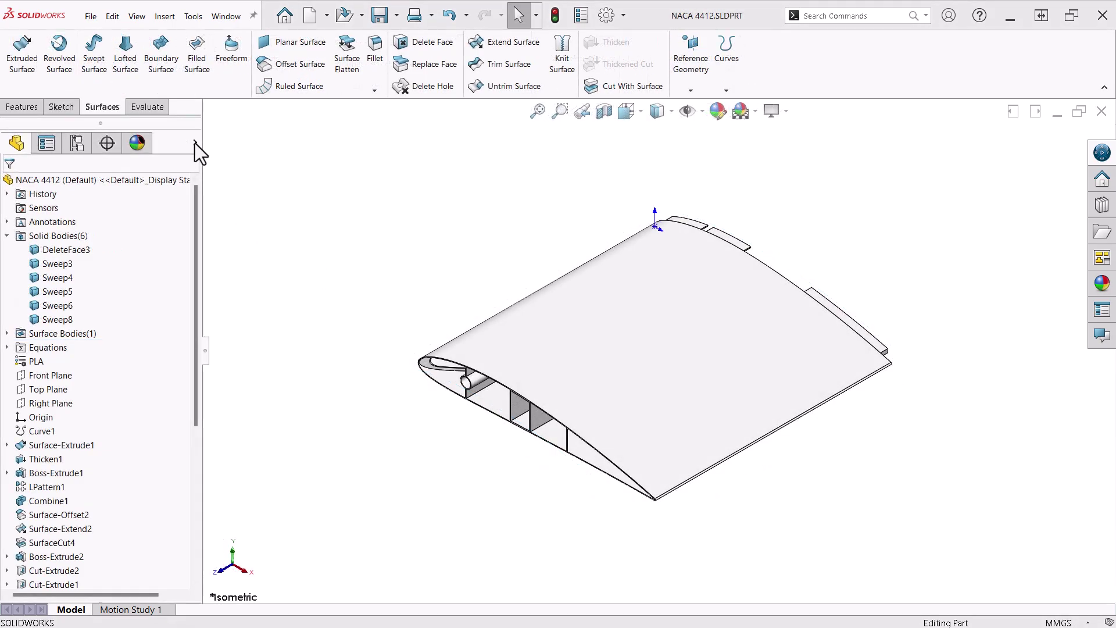
- Expand the Display Pane and turn on transparency for the DeleteFace3 skin body
left_click(194, 143)
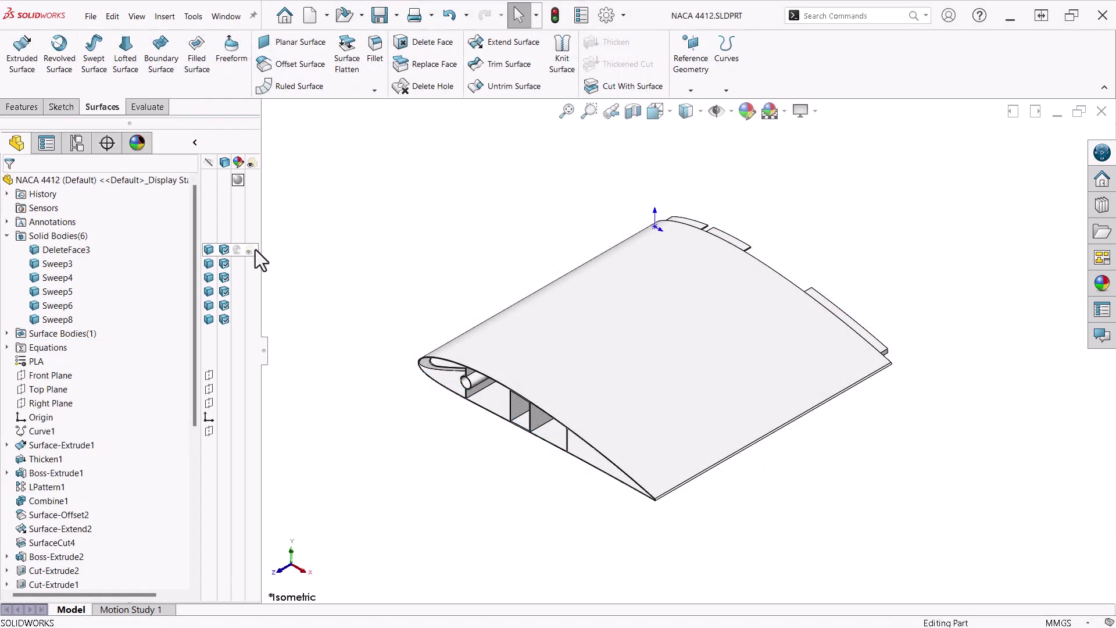
left_click(253, 250)
left_click(321, 259)
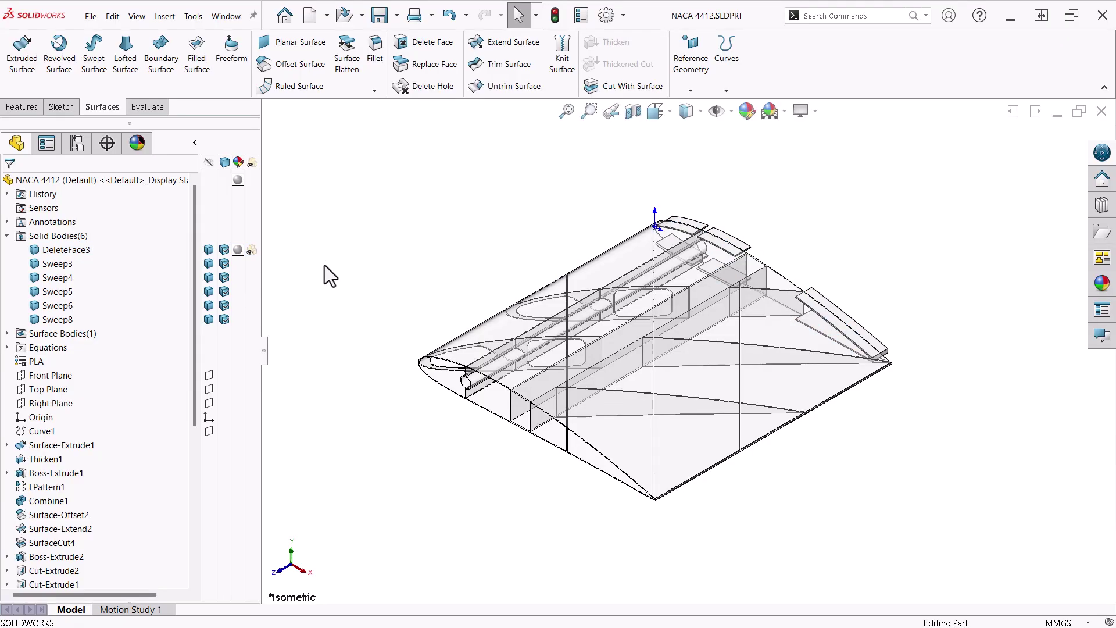